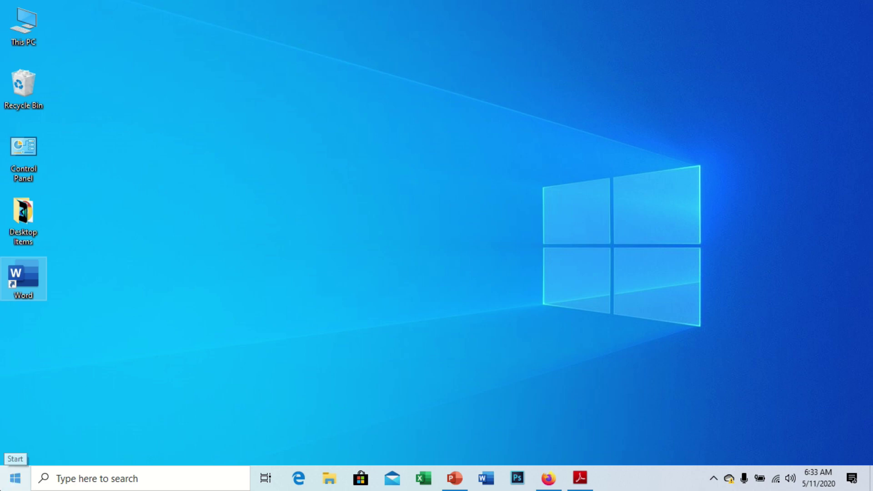
pyautogui.click(18, 476)
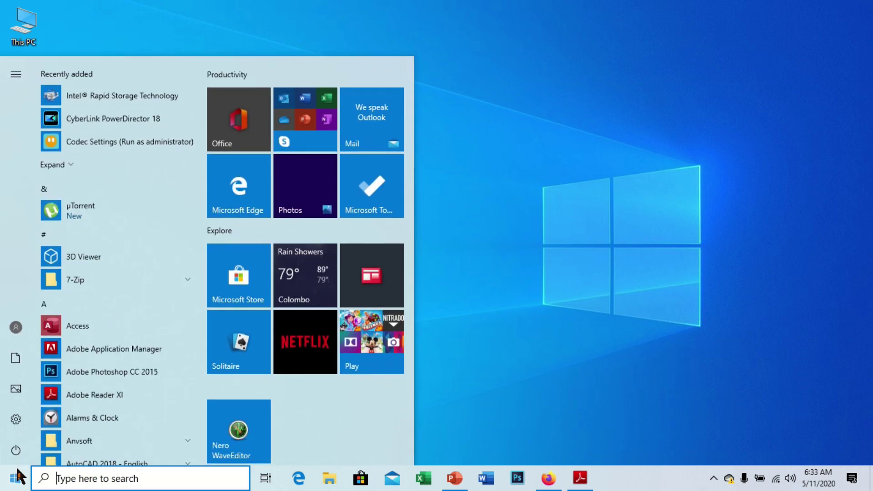
pyautogui.write('word')
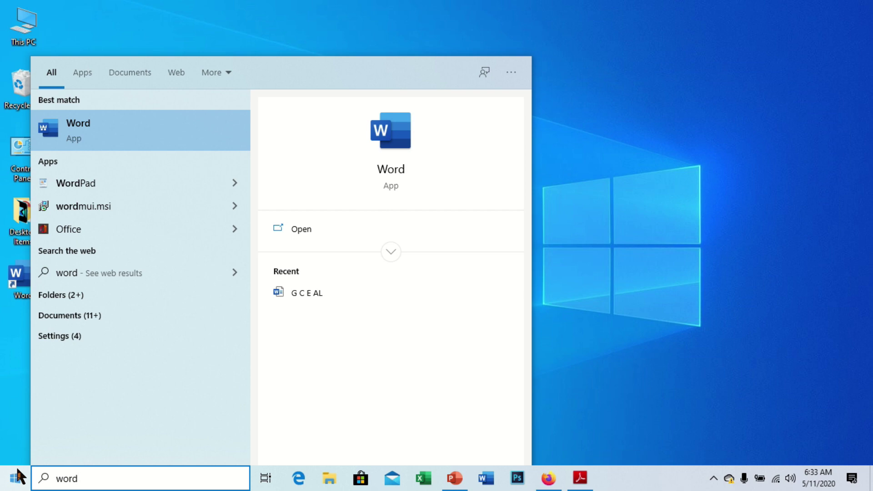
pyautogui.click(635, 226)
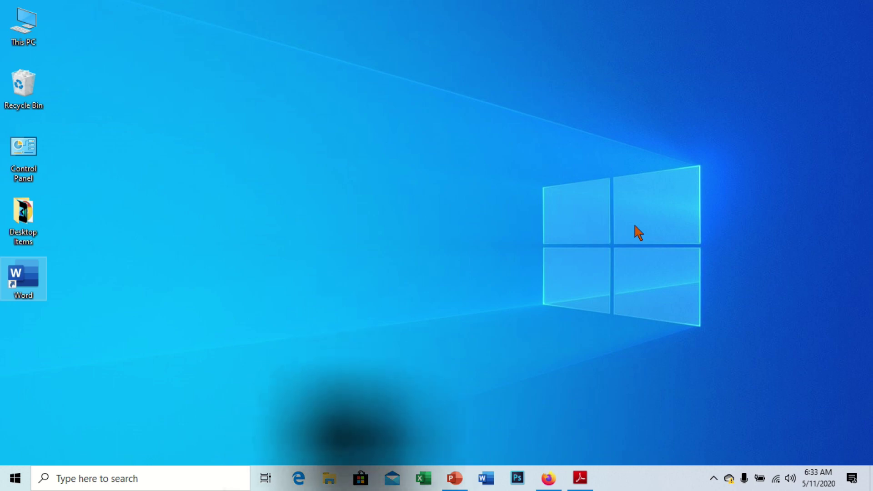
# Launch Word with the Run command winword and create a blank document
pyautogui.press('super+r')
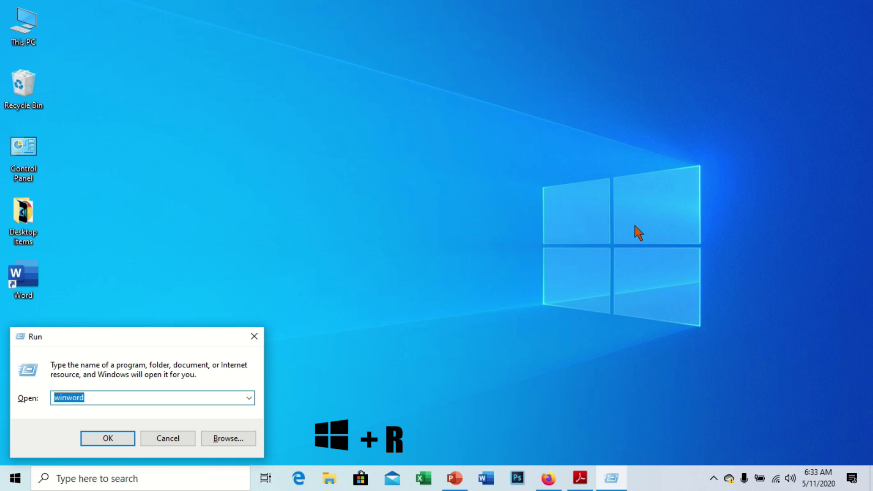
pyautogui.write('winword')
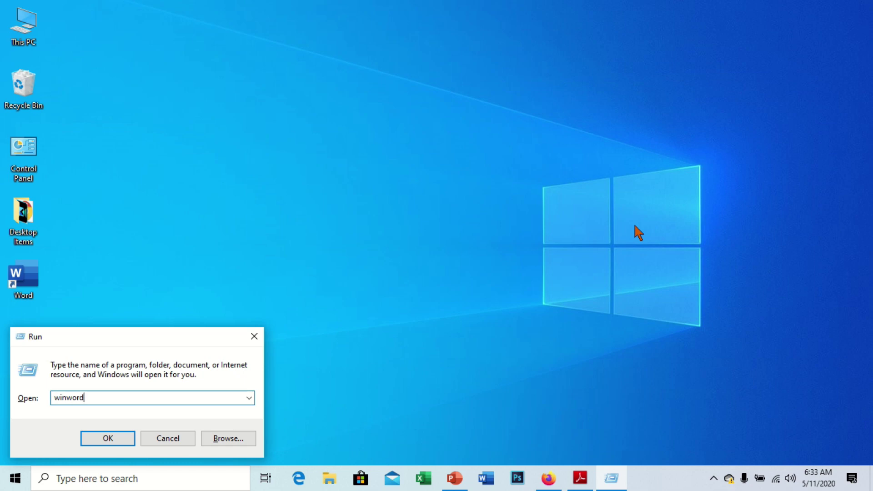
pyautogui.press('Return')
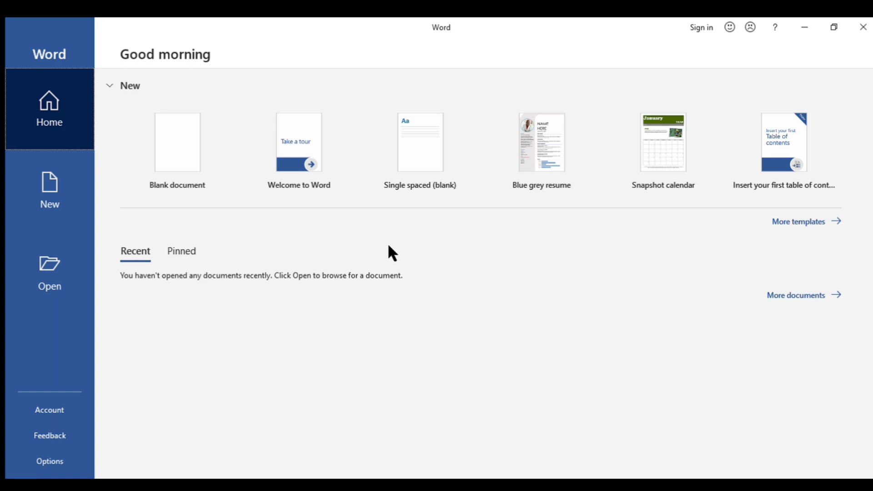
pyautogui.hotkey('ctrl', 'n')
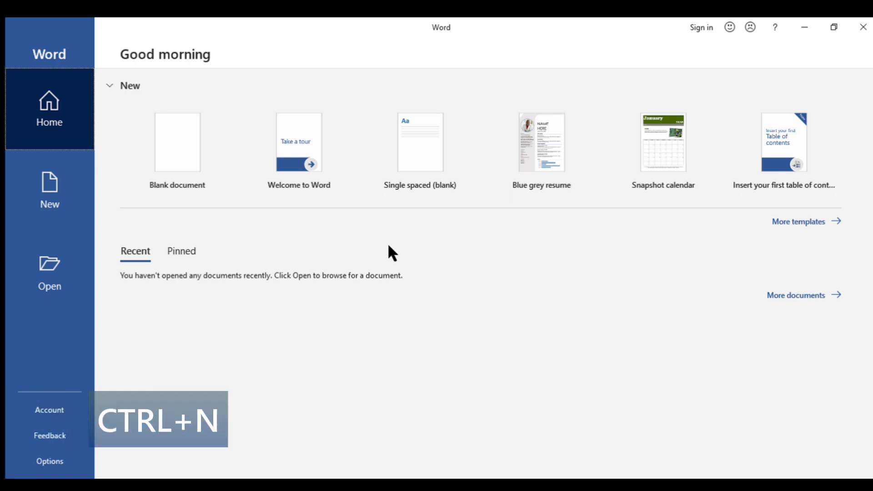
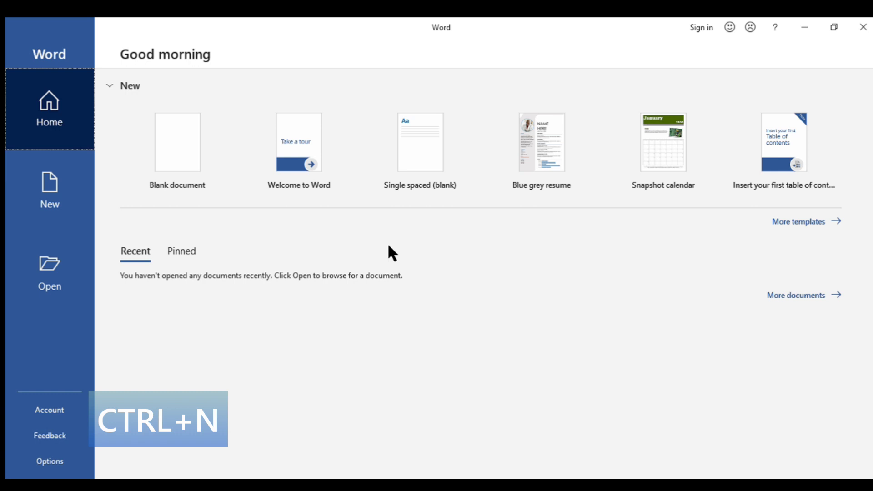
pyautogui.click(201, 187)
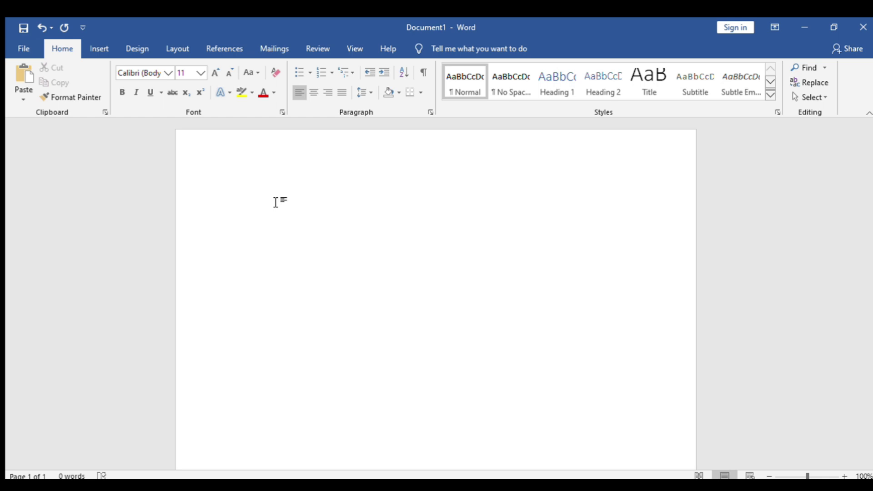
# Write the word License at the start of the page and set its font size to 20
pyautogui.write('License')
pyautogui.doubleClick(283, 204)
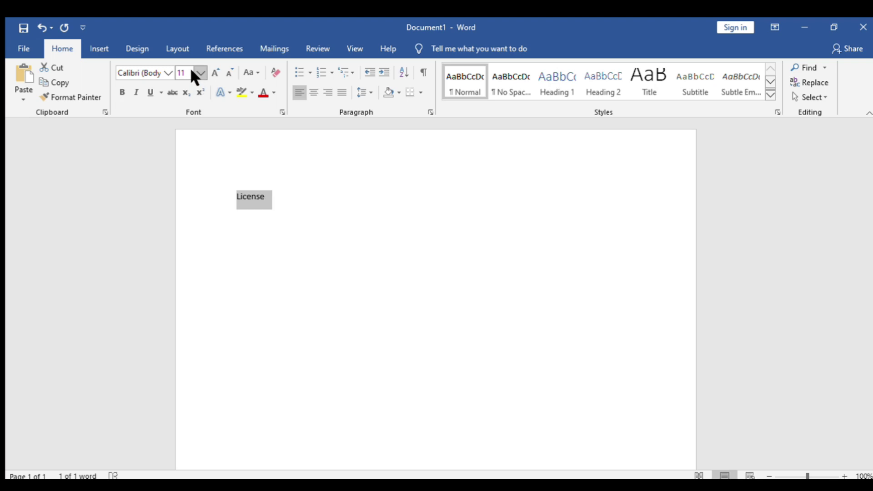
pyautogui.write('20')
pyautogui.press('Return')
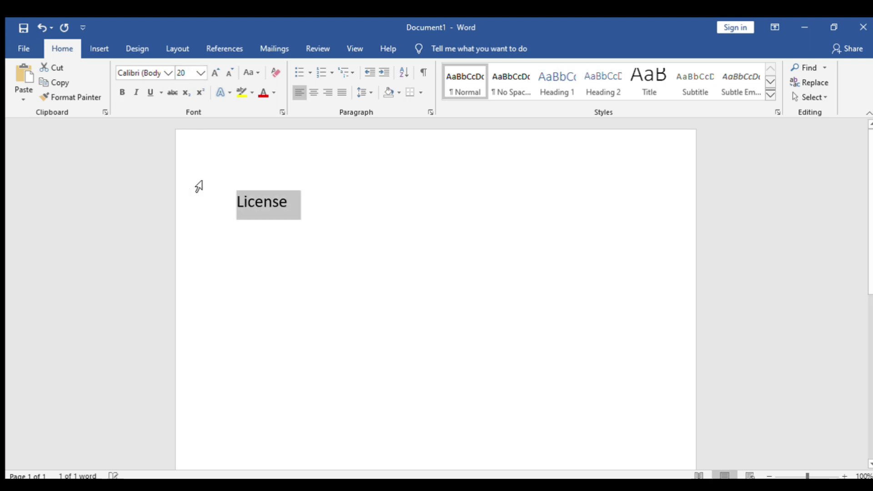
# Add the line Volume License below the License heading, leaving one blank line between them
pyautogui.click(336, 225)
pyautogui.press('Return')
pyautogui.press('Return')
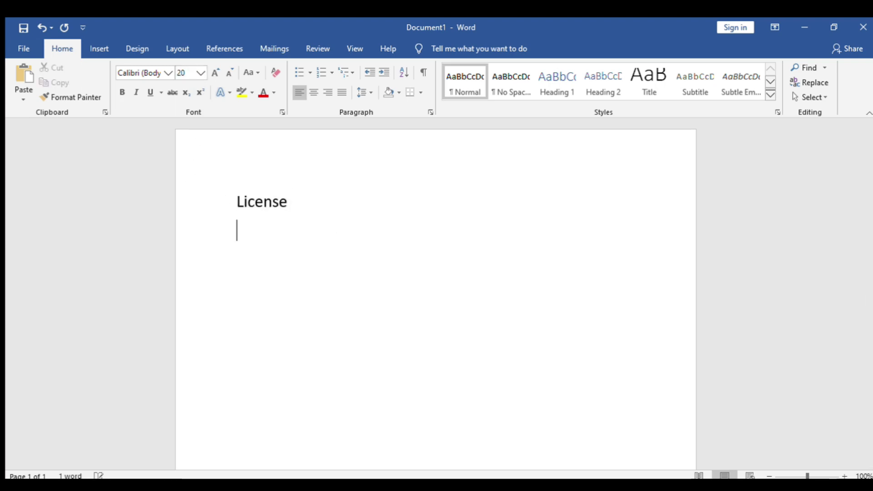
pyautogui.write('Vol')
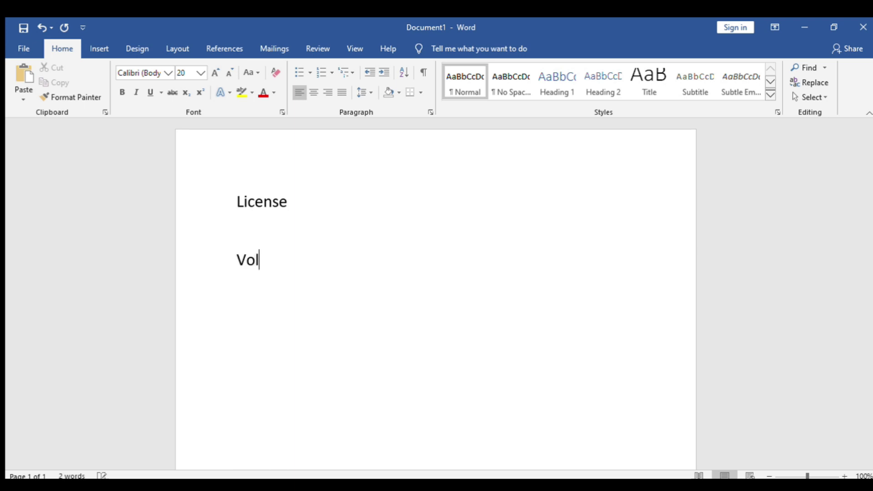
pyautogui.write('ume Lu')
pyautogui.press('BackSpace')
pyautogui.write('icense')
pyautogui.press('BackSpace')
pyautogui.press('BackSpace')
pyautogui.press('BackSpace')
pyautogui.write('ense')
pyautogui.press('Return')
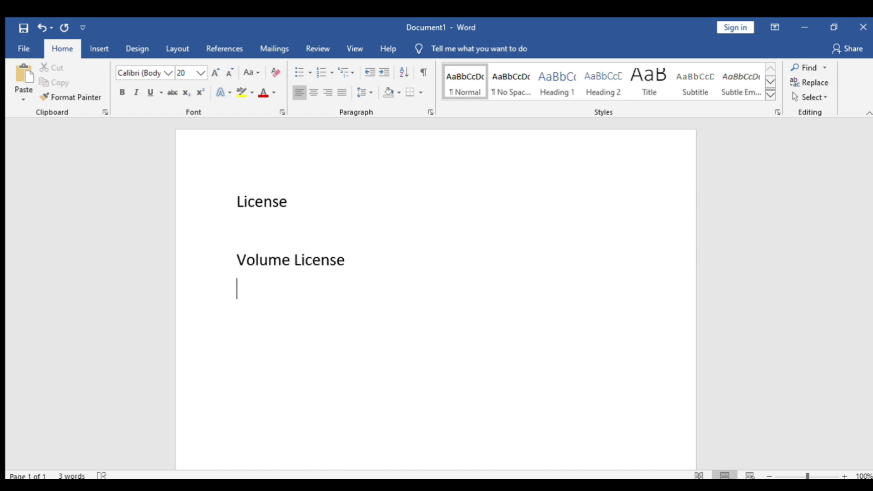
# Add the lines OEM License and Open Source beneath Volume License
pyautogui.write('OEM Licnse')
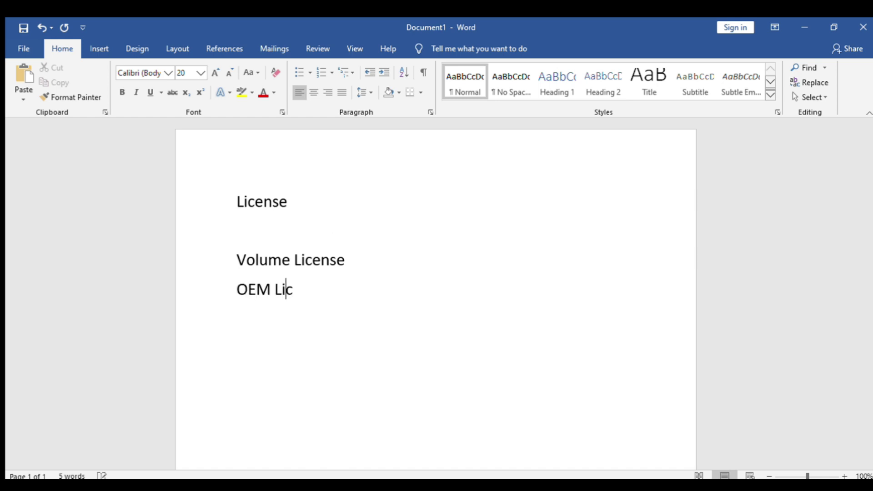
pyautogui.press('BackSpace')
pyautogui.press('BackSpace')
pyautogui.press('BackSpace')
pyautogui.press('BackSpace')
pyautogui.press('BackSpace')
pyautogui.write('cense')
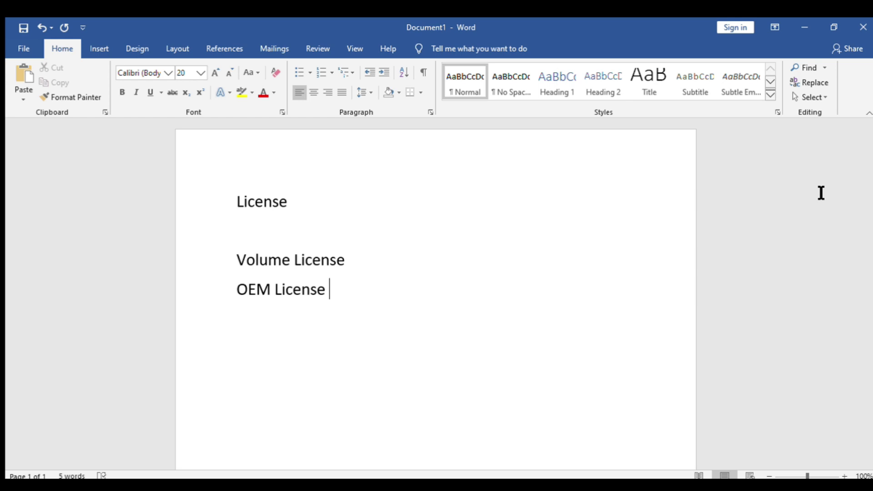
pyautogui.press('Return')
pyautogui.write('Open Source')
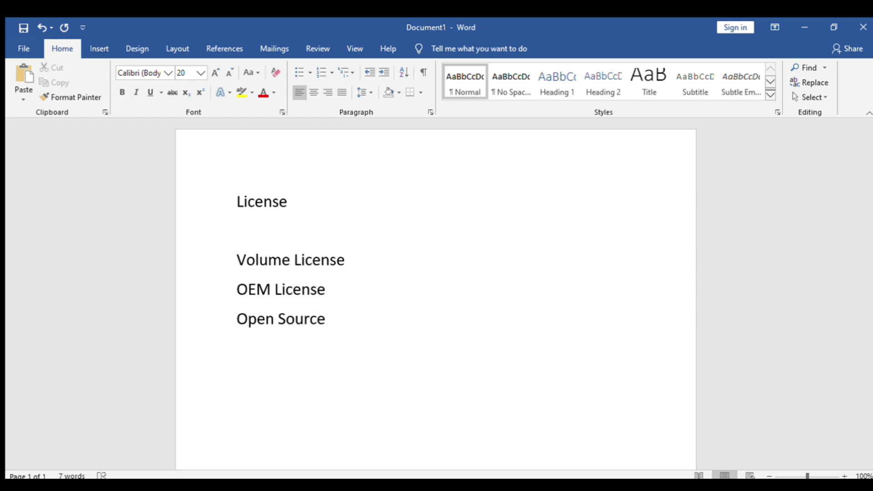
# Replace the document's entire text with GUI – Graphical User Interface
pyautogui.hotkey('ctrl', 'a')
pyautogui.press('Delete')
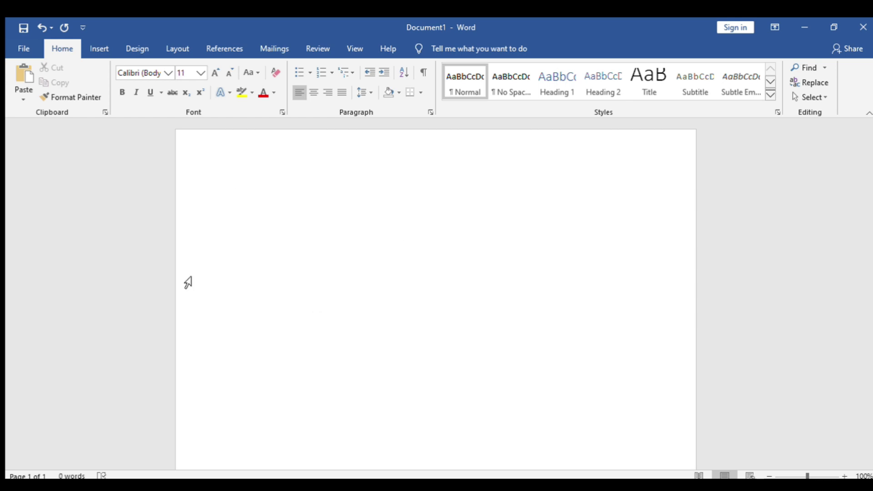
pyautogui.write('GUI - Grap')
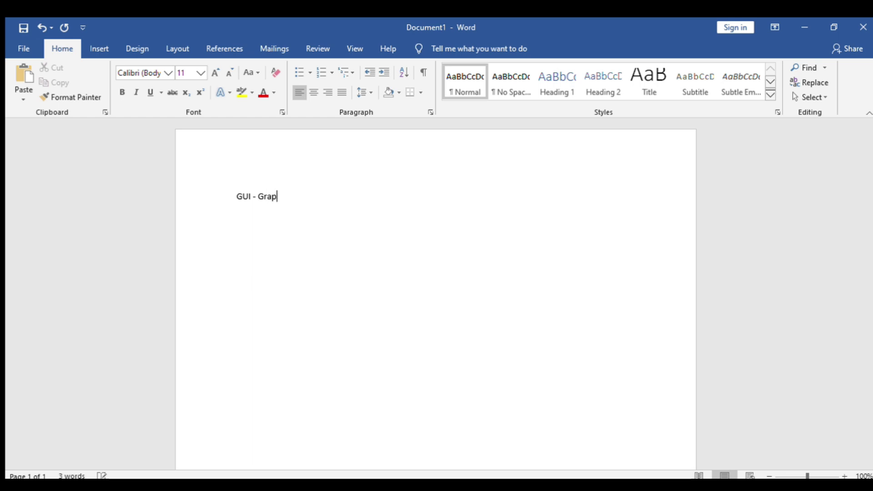
pyautogui.write('hical User ')
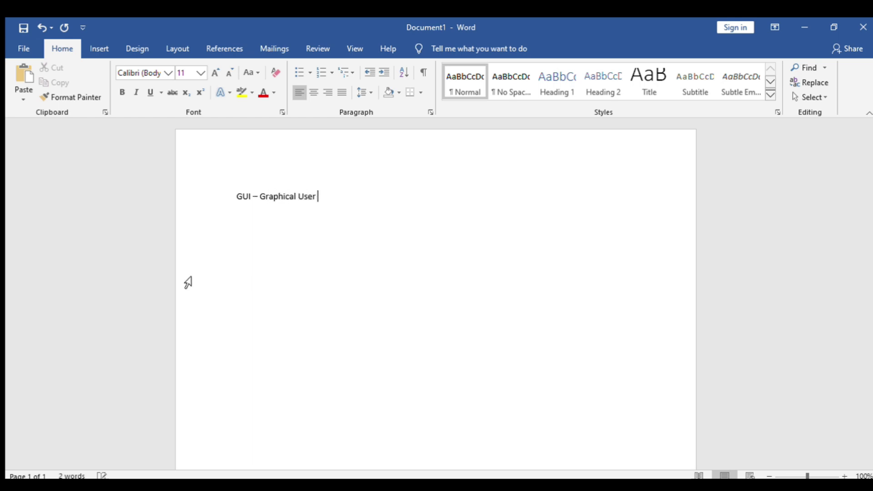
pyautogui.write('Interface')
# Set the font size of the GUI – Graphical User Interface line to 18
pyautogui.click(188, 283)
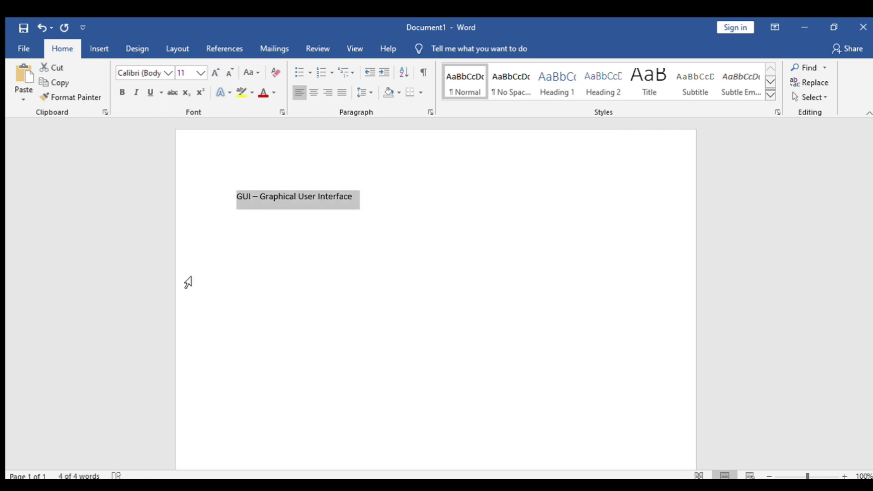
pyautogui.click(200, 73)
pyautogui.click(179, 168)
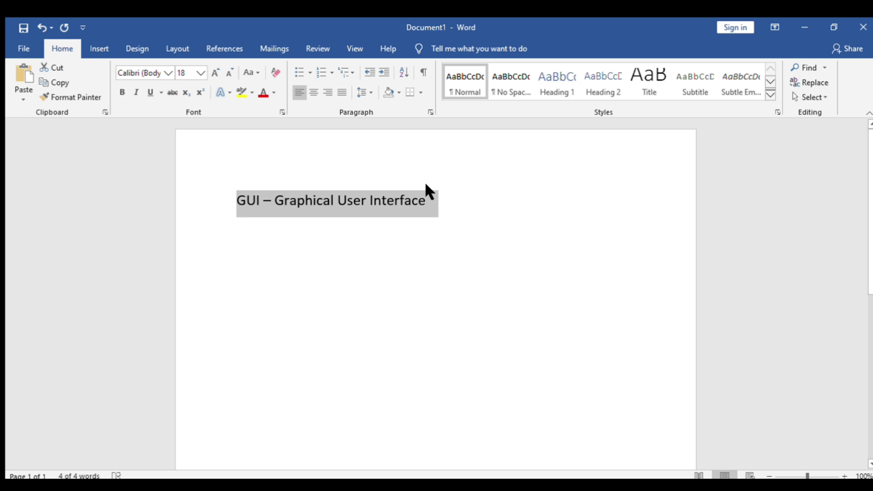
pyautogui.click(452, 207)
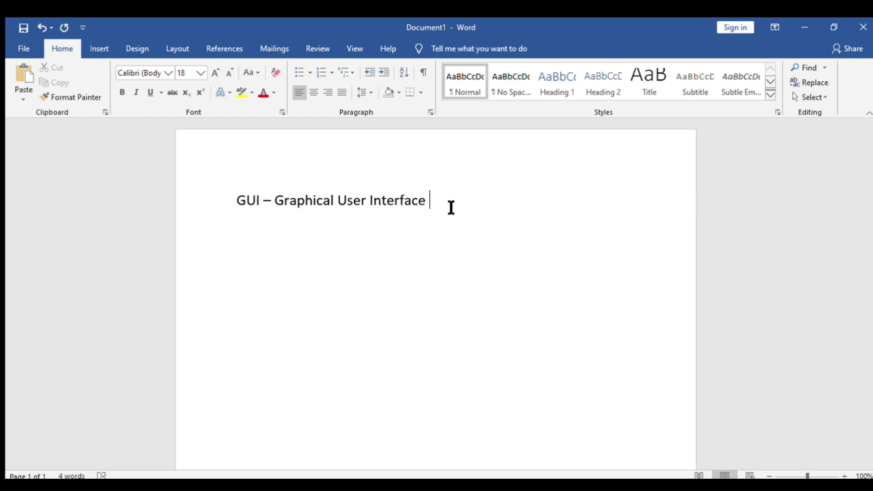
# Add the Tamil translation வரைகலை பயனாளர் இடைமுகம் on a new line below the English text
pyautogui.press('Return')
pyautogui.write('வரைகலை பயனாளர் இடைமுகம்')
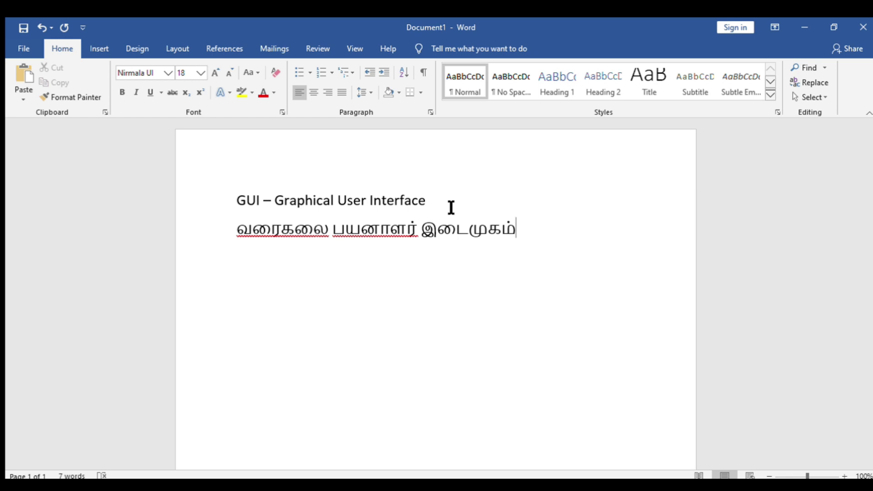
pyautogui.click(26, 51)
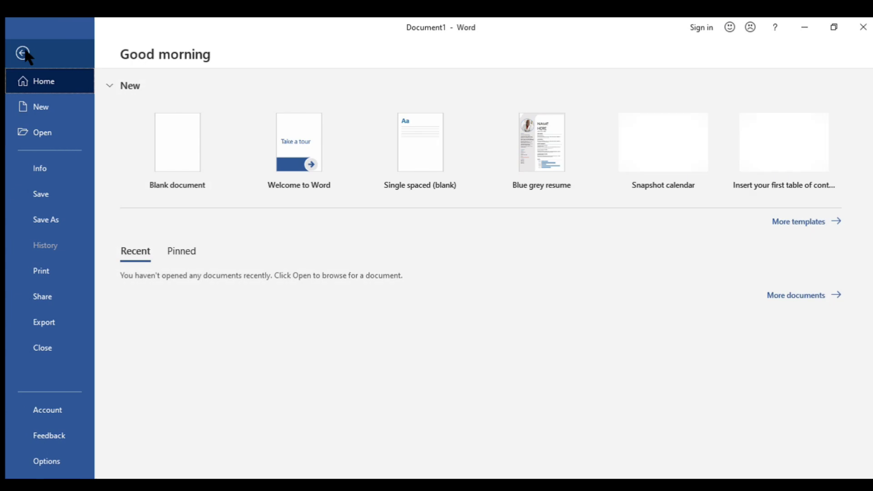
pyautogui.click(25, 52)
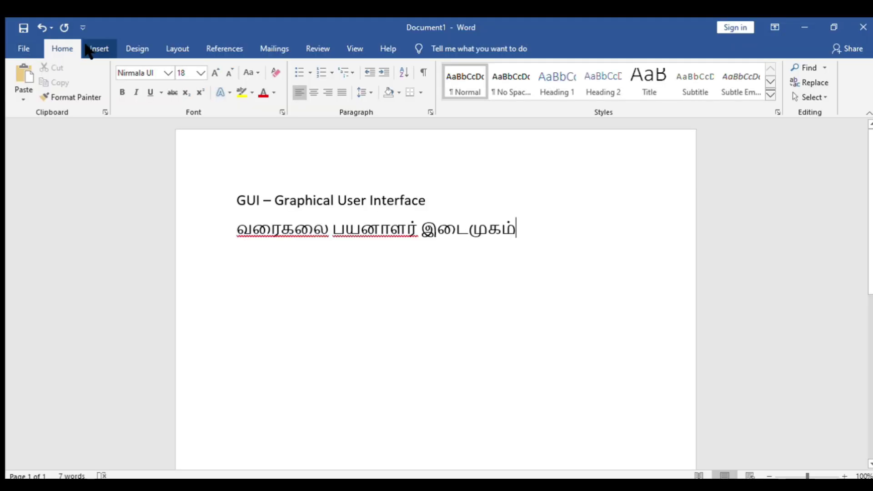